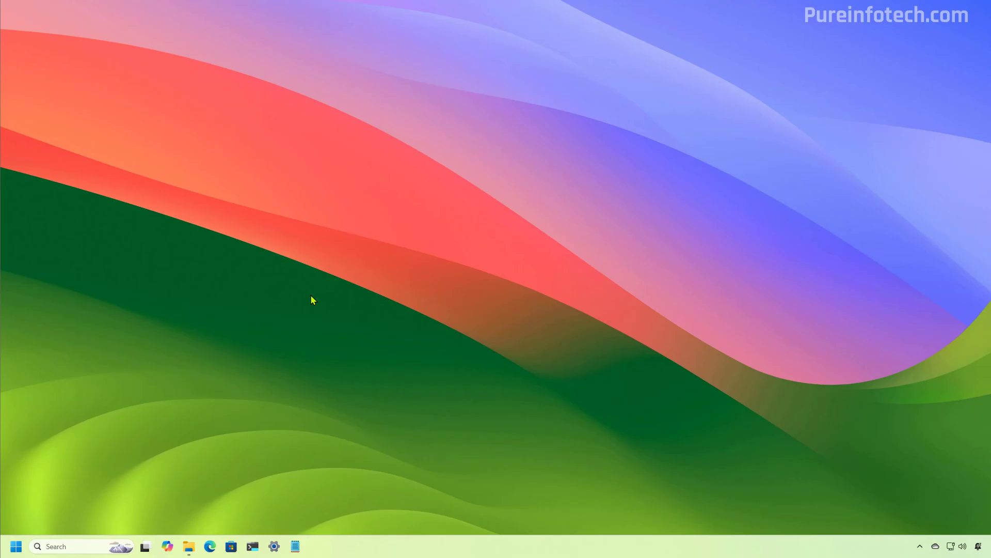
- Open Copilot, keep the Copilot key set to Copilot in Text input settings, then minimize everything
key("alt+space")
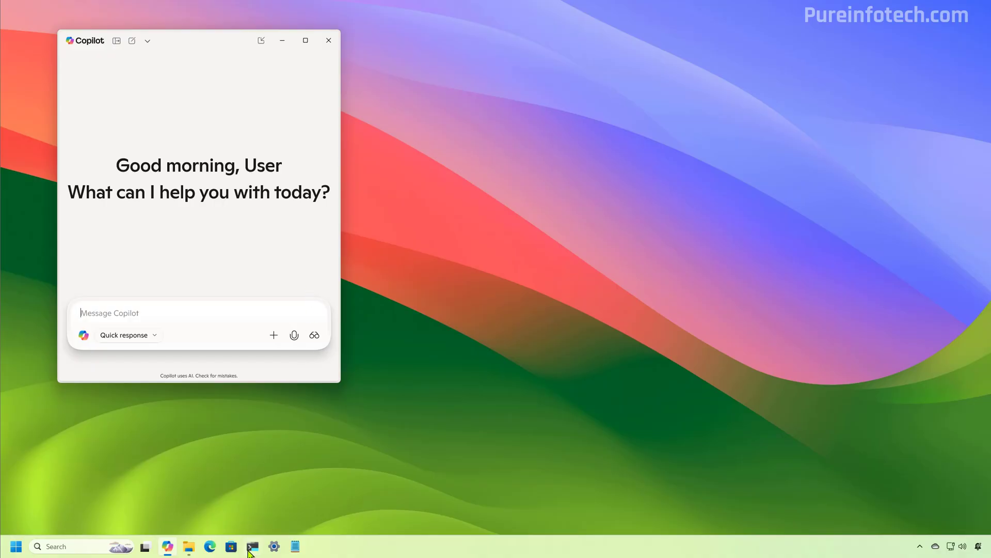
left_click(274, 546)
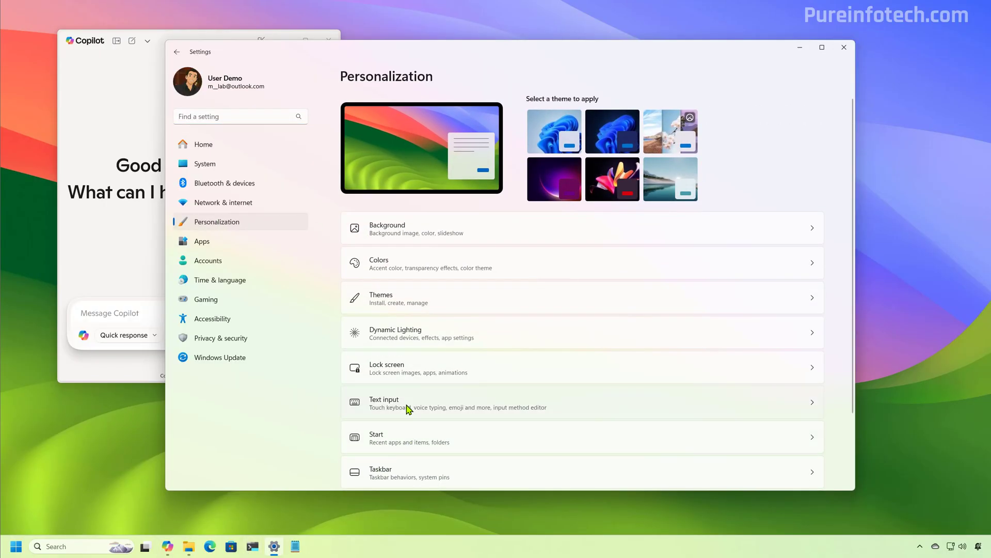
left_click(410, 406)
scroll(381, 331, "down", 3)
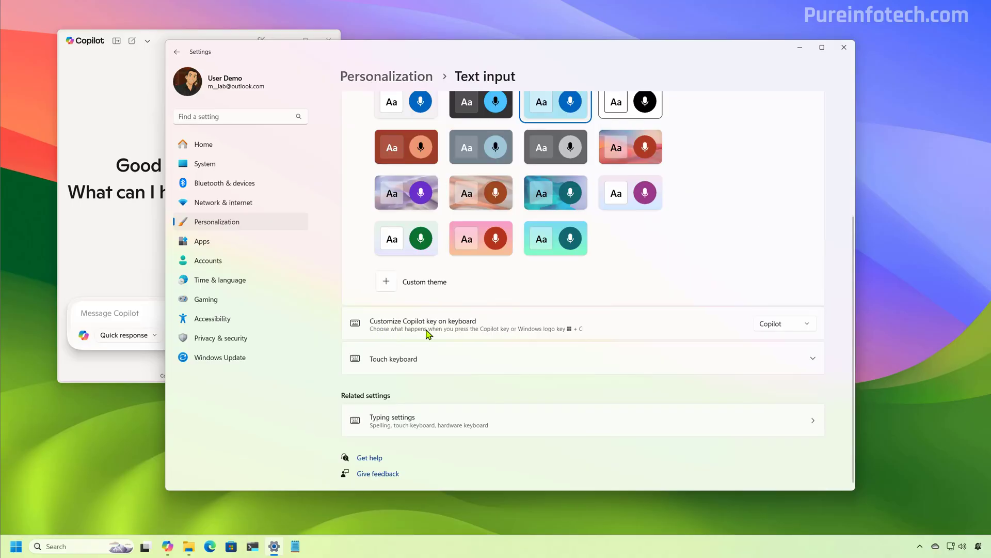
left_click(788, 328)
left_click(790, 325)
key("super+d")
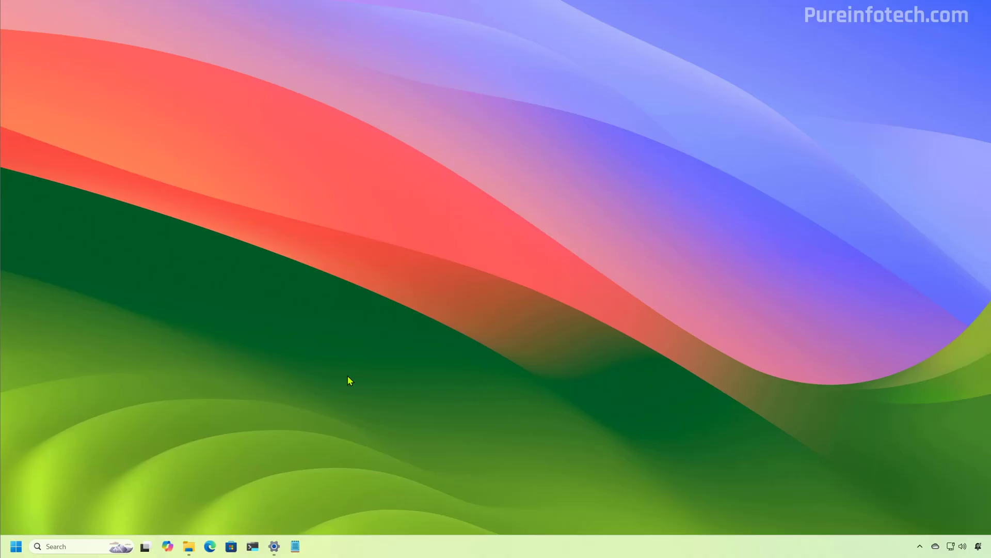
- Open Copilot with Win+C, start a voice conversation, then end it with Stop talking
key("super+c")
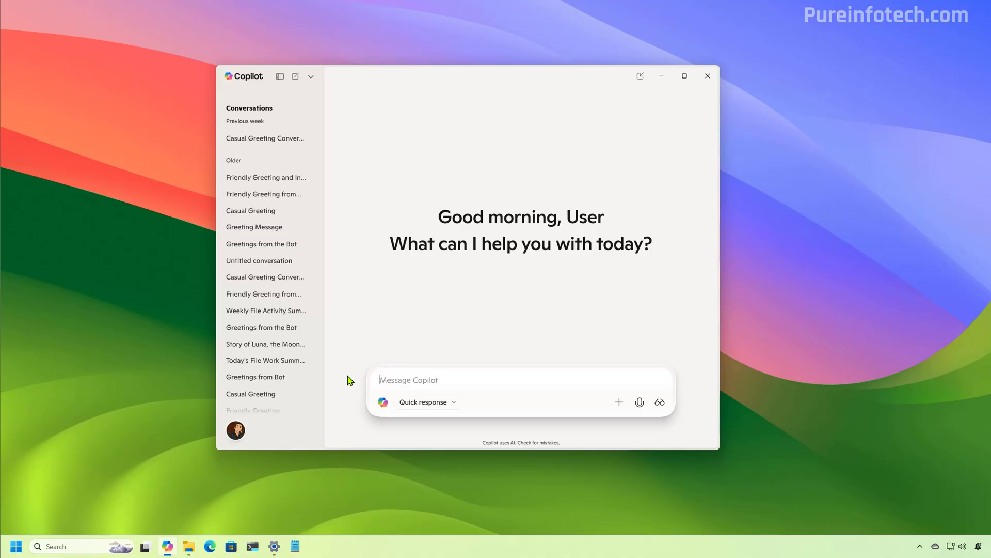
key("alt+space")
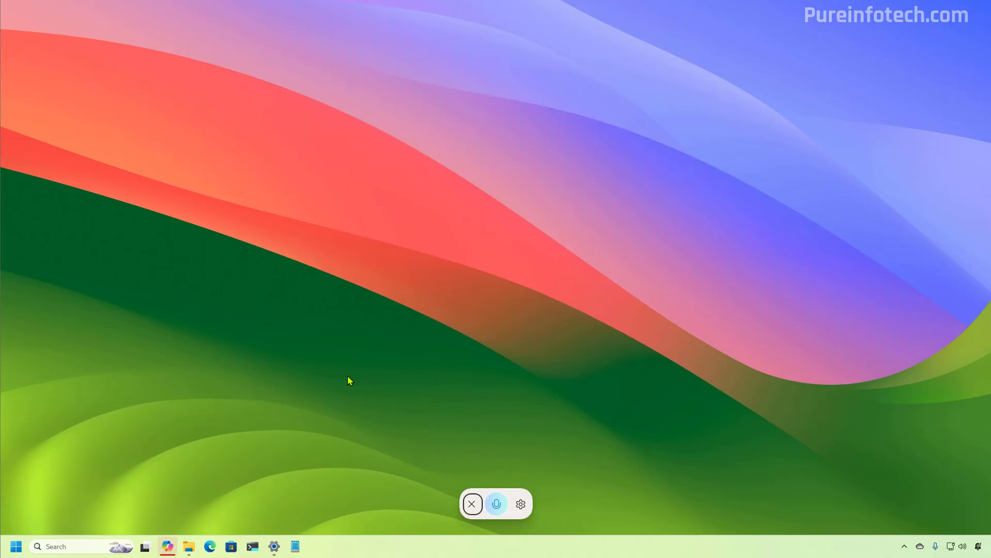
left_click(471, 505)
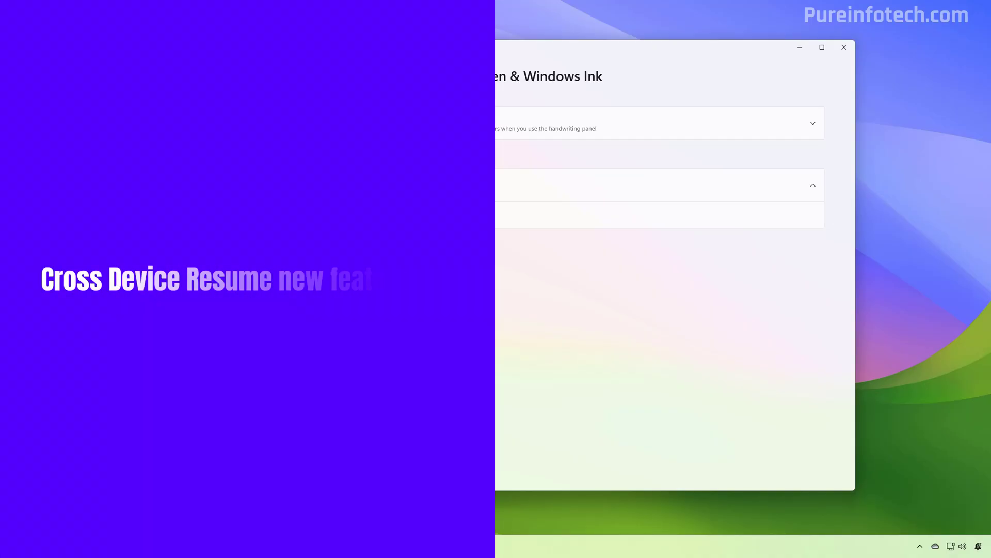
- Switch the Resume toggle on the Apps > Resume page to Off
left_click(202, 241)
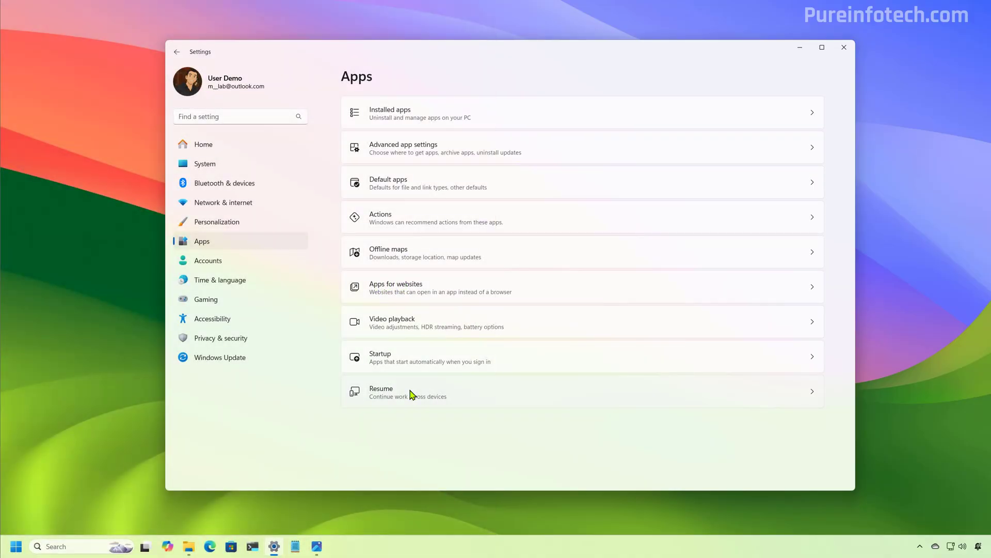
left_click(410, 394)
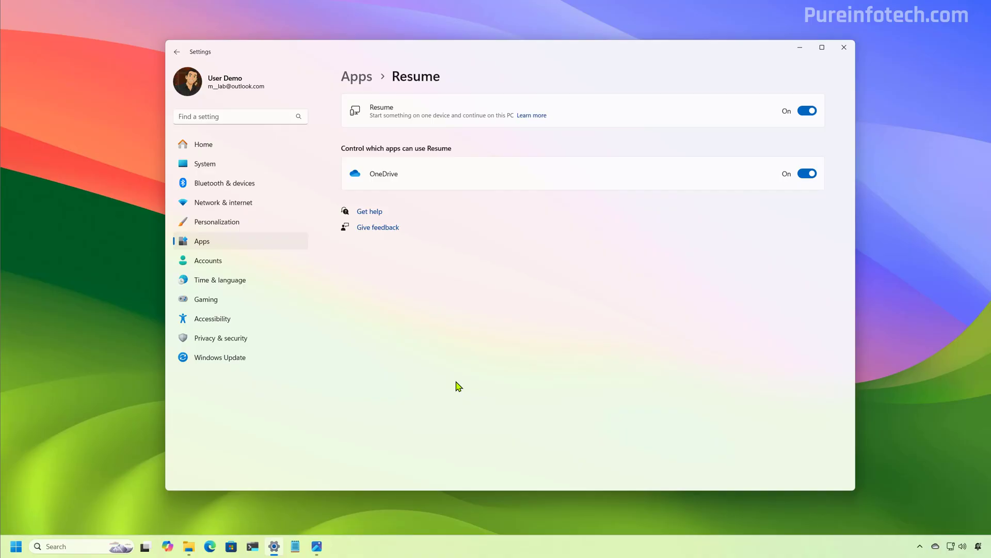
left_click(807, 113)
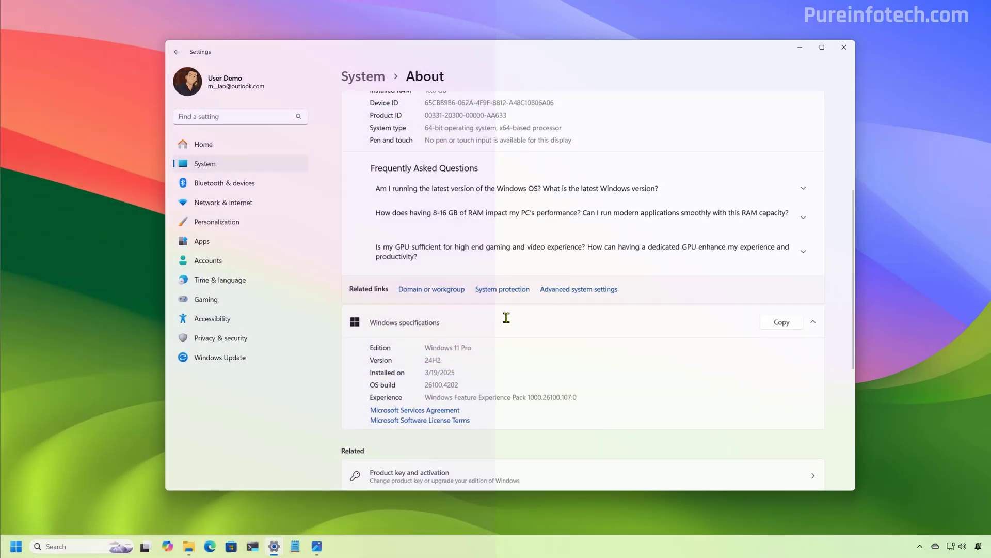
- Expand the first, second and third FAQ answers on the System > About page
scroll(505, 317, "up", 1)
scroll(506, 317, "up", 2)
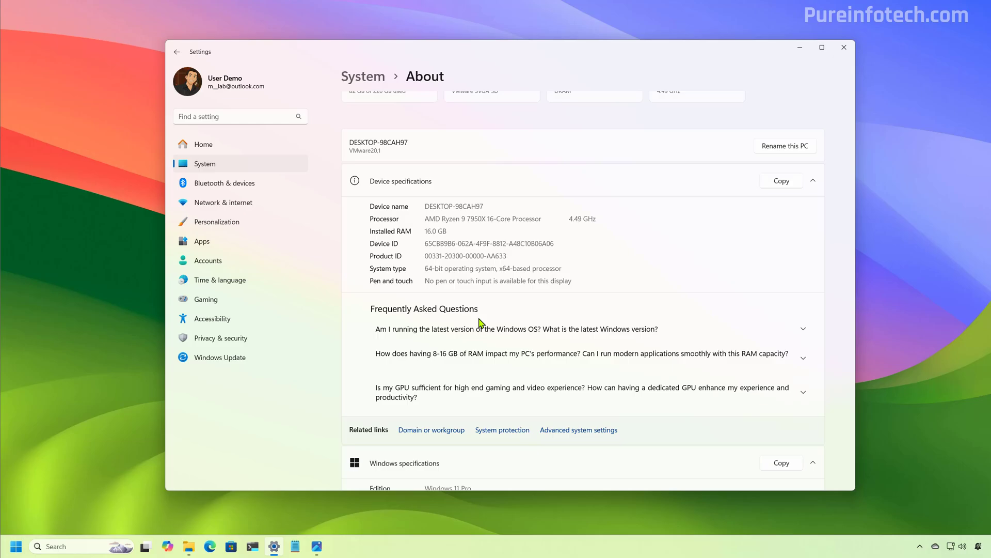
left_click(511, 324)
scroll(530, 323, "down", 1)
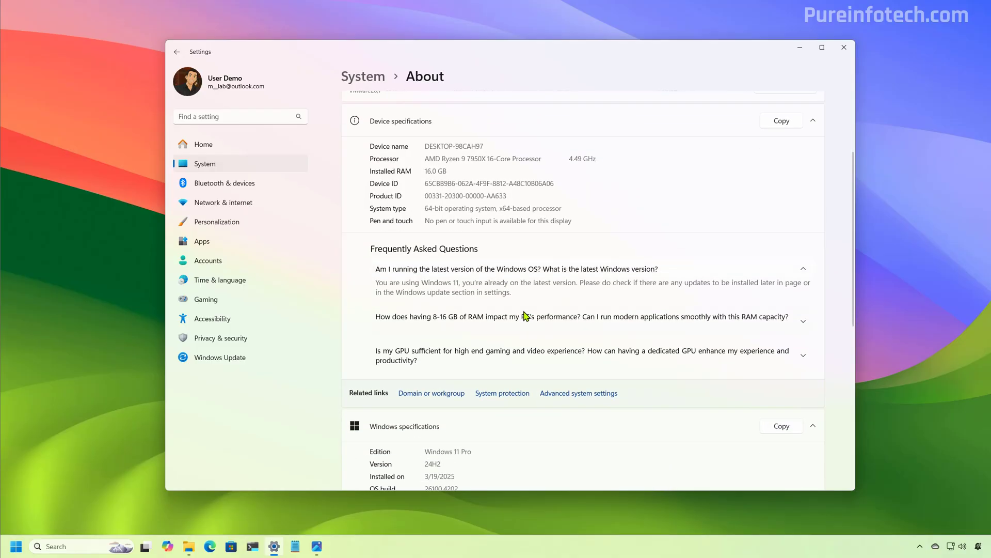
left_click(579, 323)
left_click(497, 374)
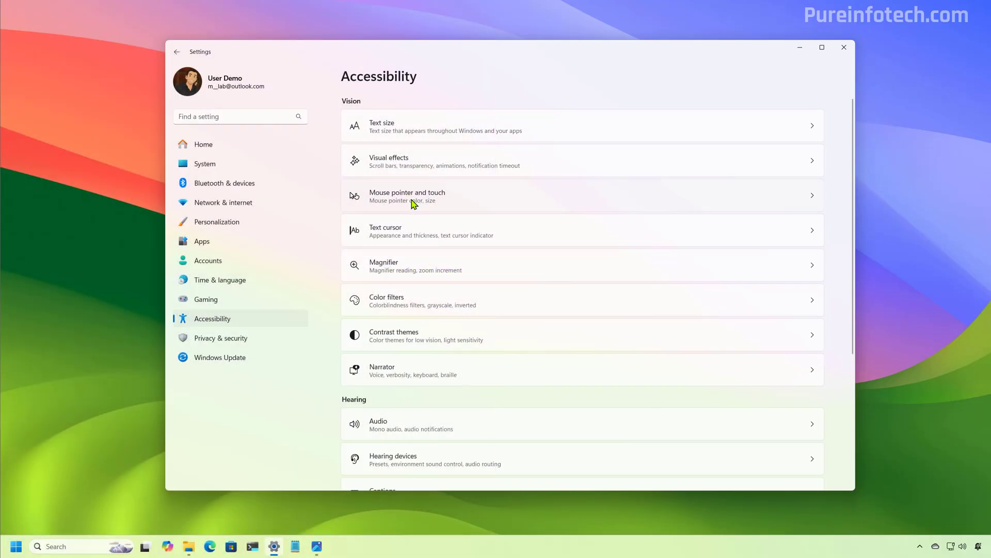
- Open Mouse pointer and touch settings and expand, then collapse, the custom pointer image options
left_click(415, 204)
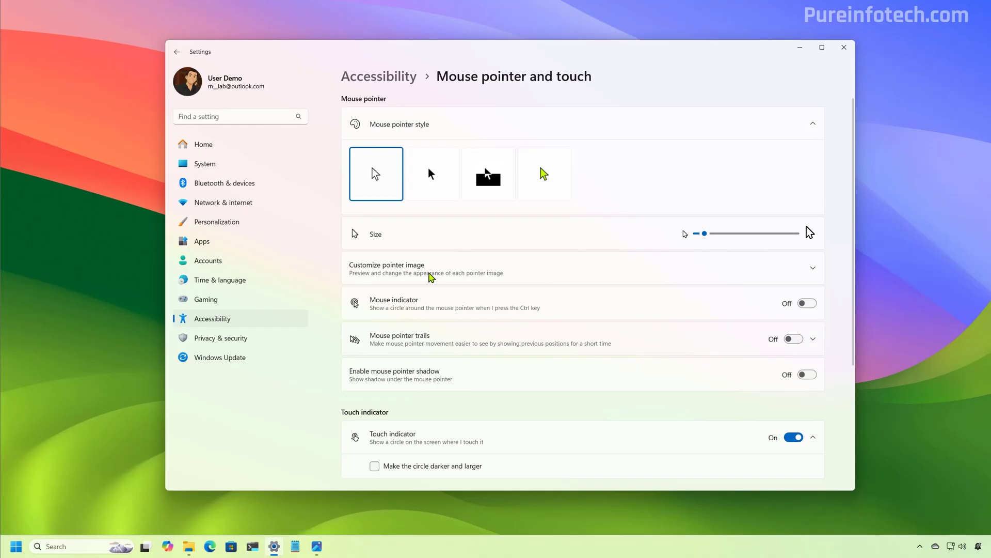
left_click(429, 273)
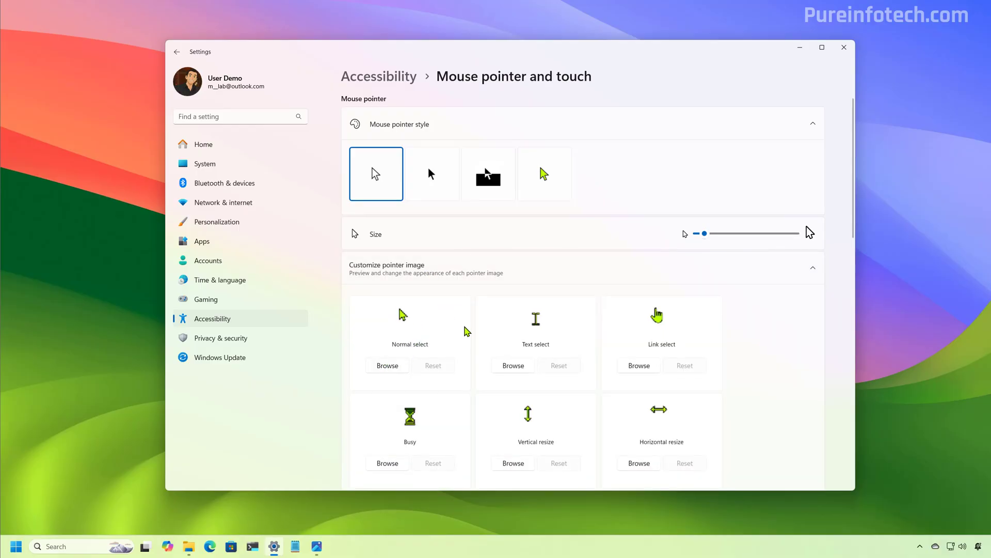
scroll(522, 329, "down", 5)
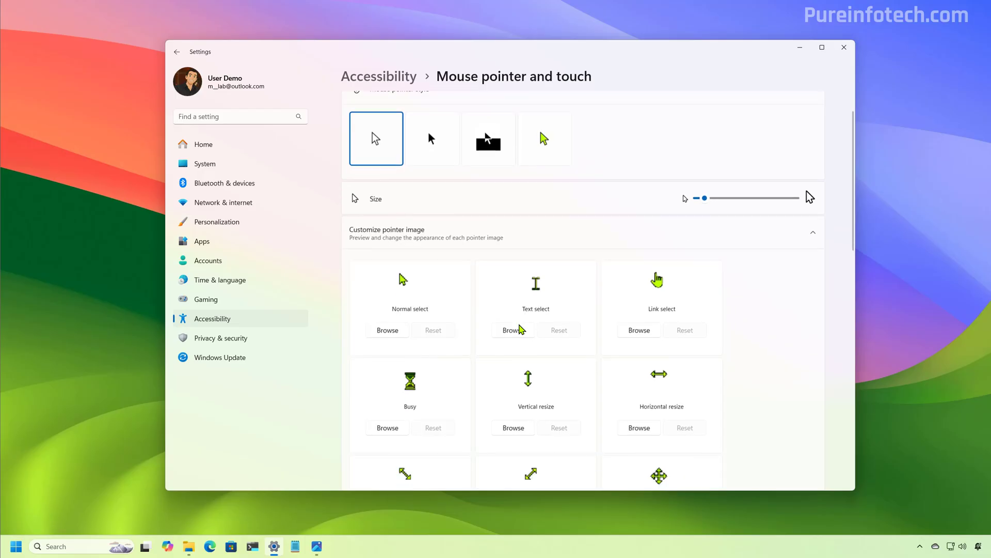
scroll(507, 325, "up", 5)
left_click(405, 253)
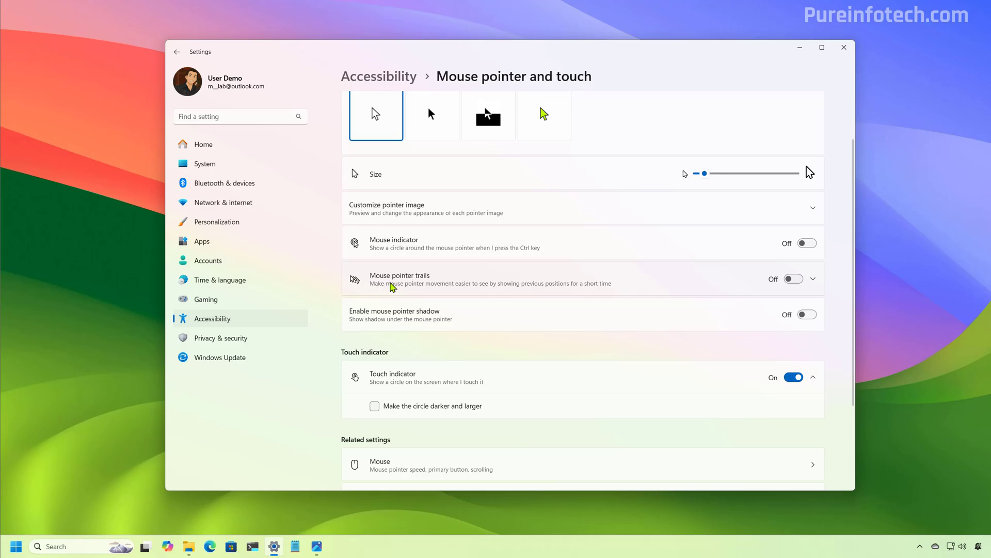
- Try mouse pointer trails with a shorter length and the pointer shadow, then turn both off
left_click(791, 283)
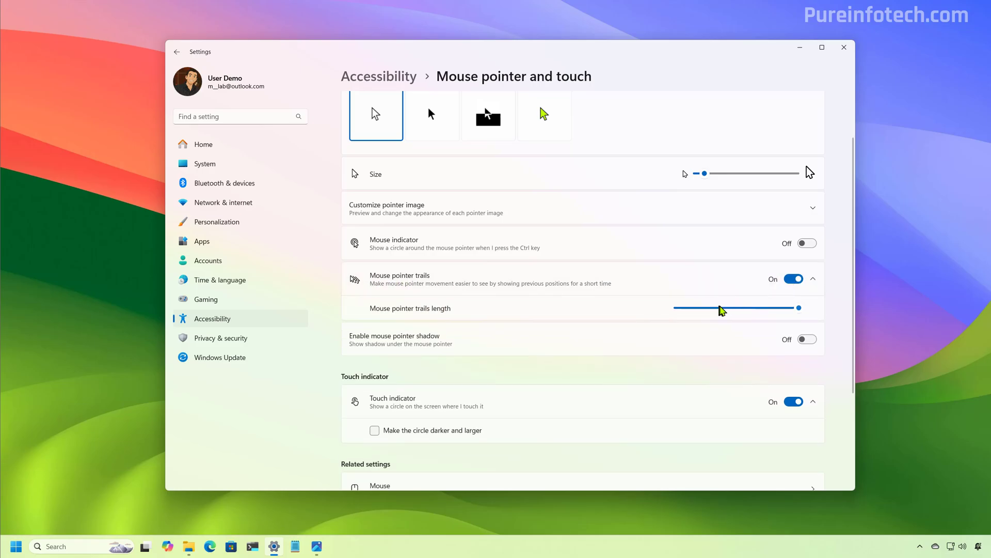
mouse_move(730, 308)
left_mouse_down()
mouse_move(669, 315)
mouse_move(748, 310)
left_mouse_up()
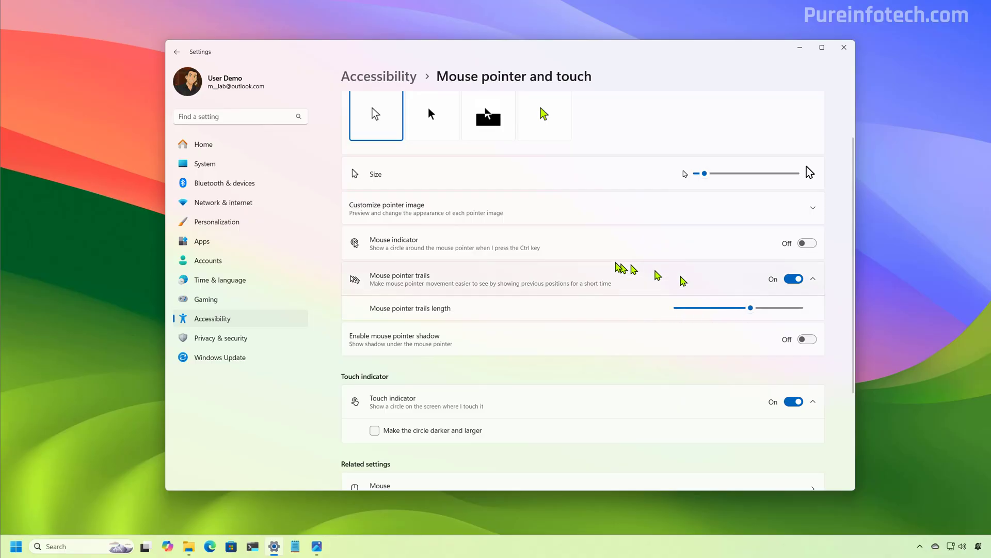
left_click(793, 279)
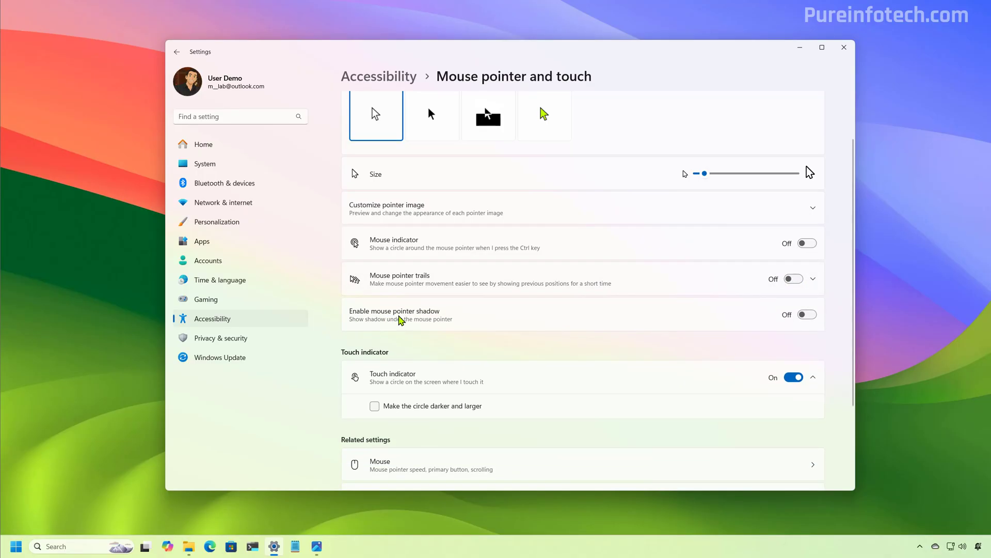
left_click(807, 315)
left_click(807, 314)
scroll(413, 353, "down", 2)
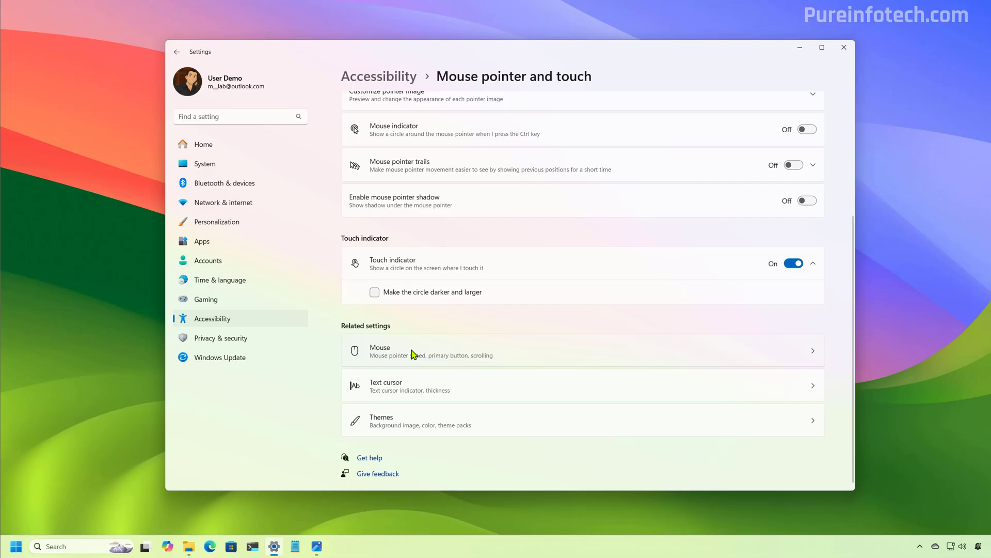
- Open the related Mouse settings page, then bring up the Start menu
left_click(413, 354)
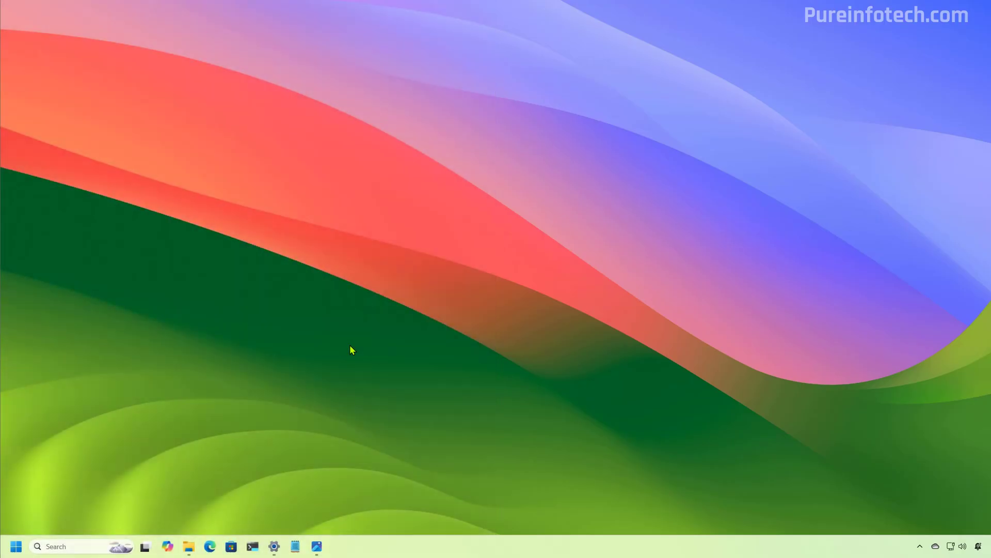
key("super")
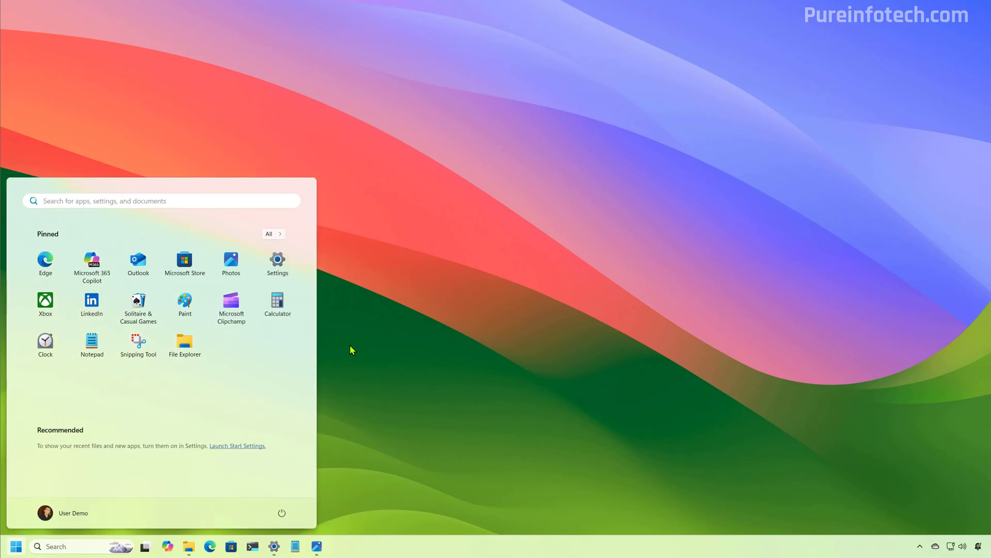
- Search 'group' to open Group Policy Editor and expand Computer Configuration > Administrative Templates > System
type("group")
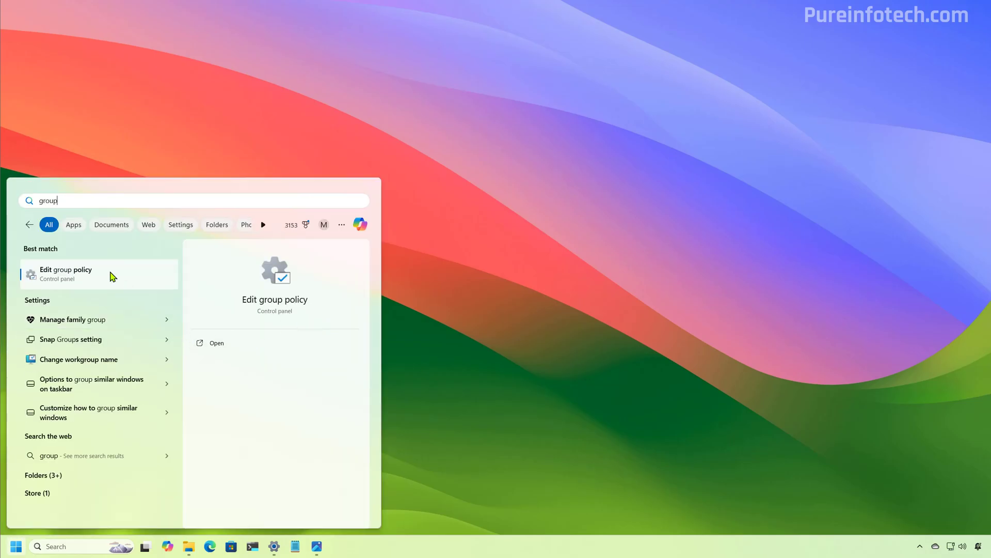
left_click(110, 276)
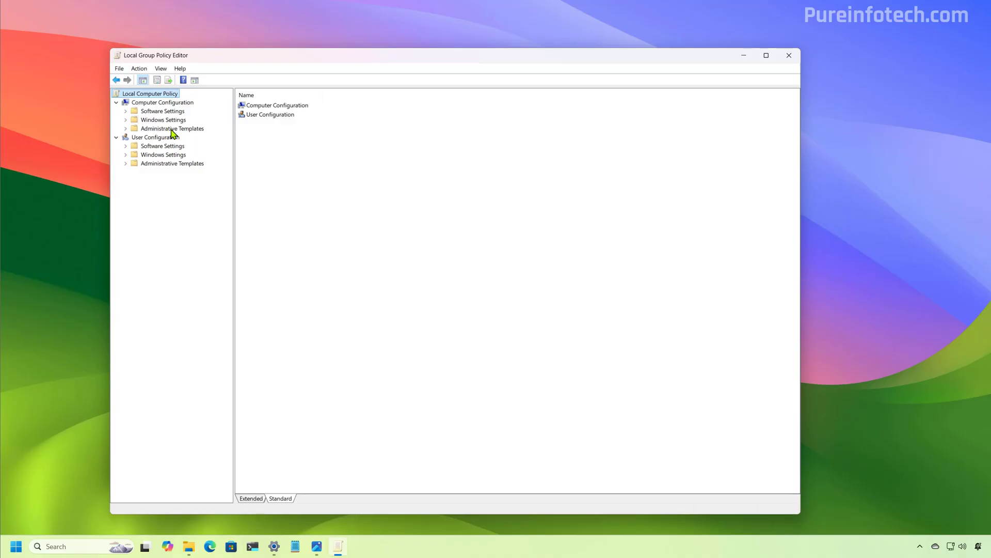
left_click(155, 103)
double_click(167, 129)
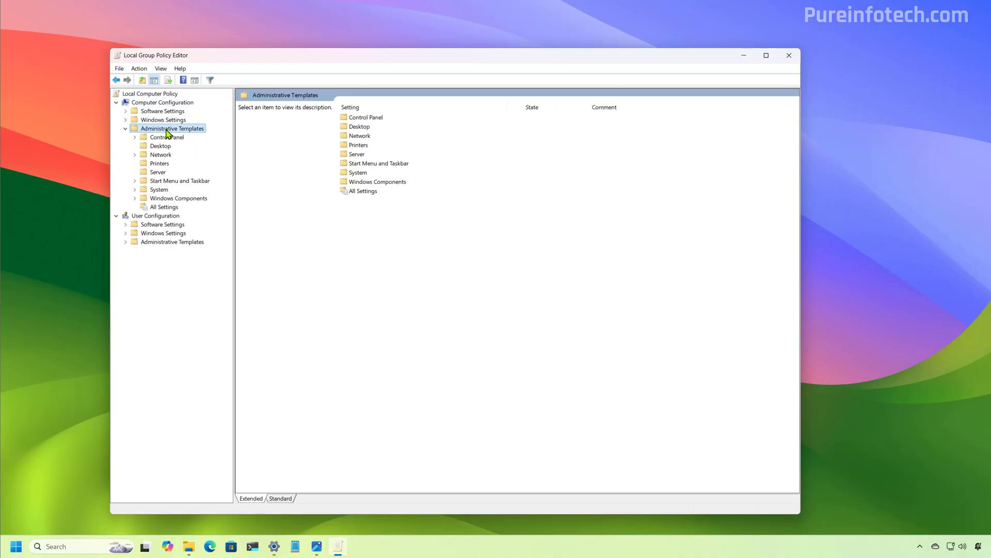
left_click(161, 189)
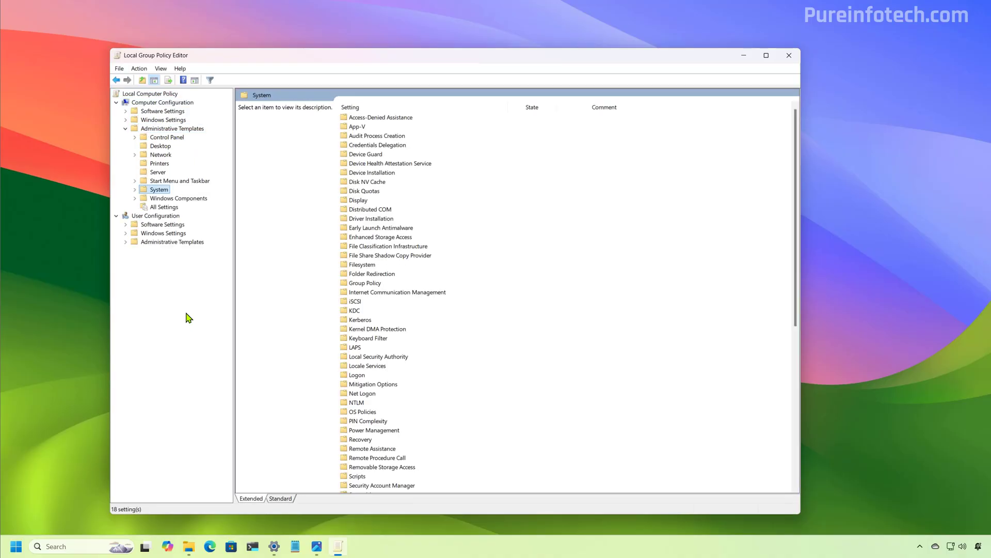
double_click(163, 189)
- Open the Enable Energy Saver to Always Be On policy under Power Management > Energy Saver Settings
left_click(171, 296)
double_click(171, 296)
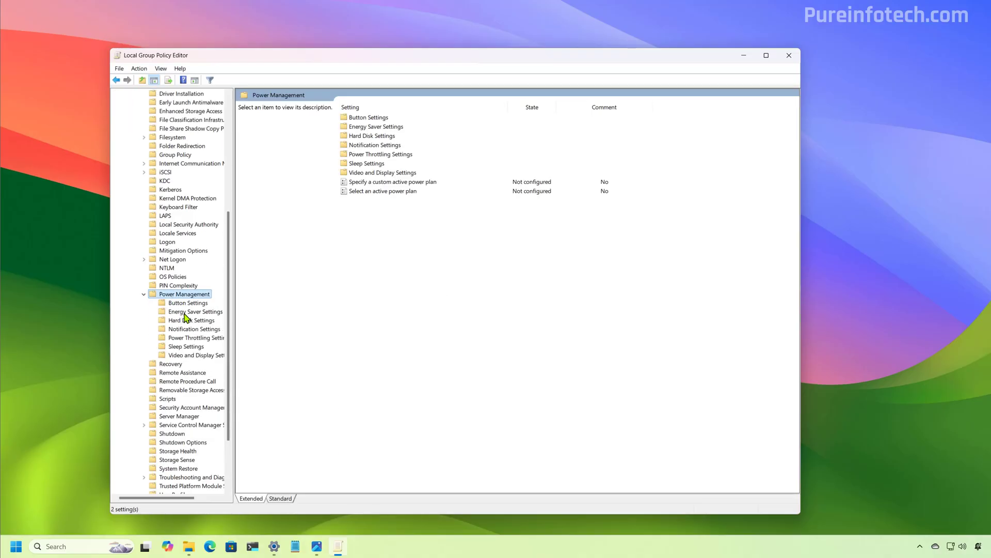
left_click(186, 312)
left_click(378, 118)
double_click(393, 120)
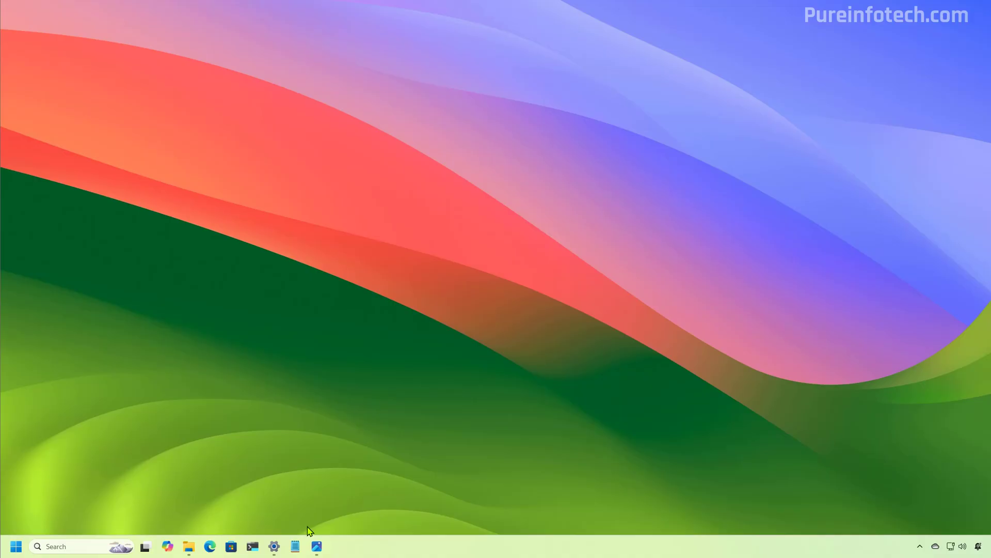
- Show the Accessibility options in Quick Settings and scroll through Magnifier, Narrator and the other toggles
mouse_move(317, 546)
left_click(959, 547)
left_click(837, 392)
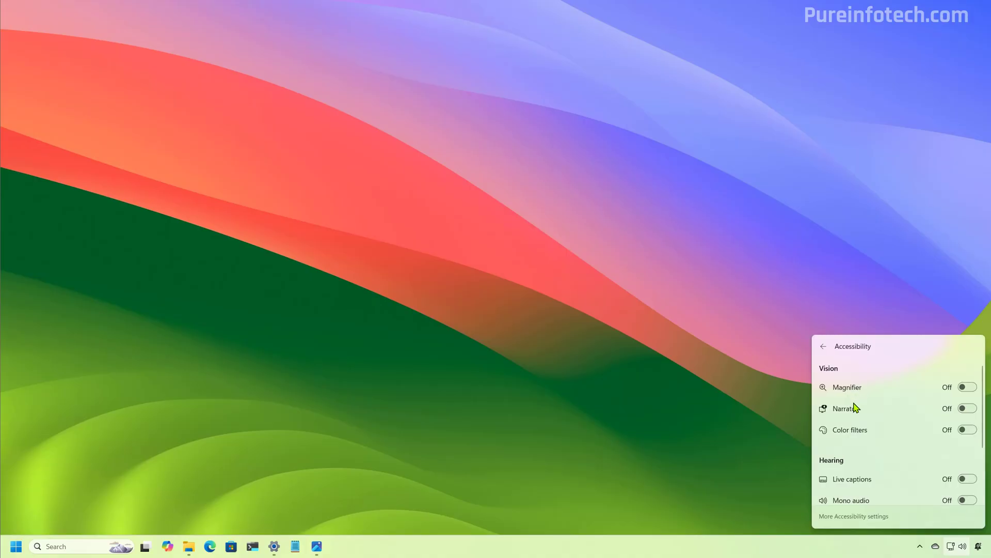
scroll(852, 478, "down", 3)
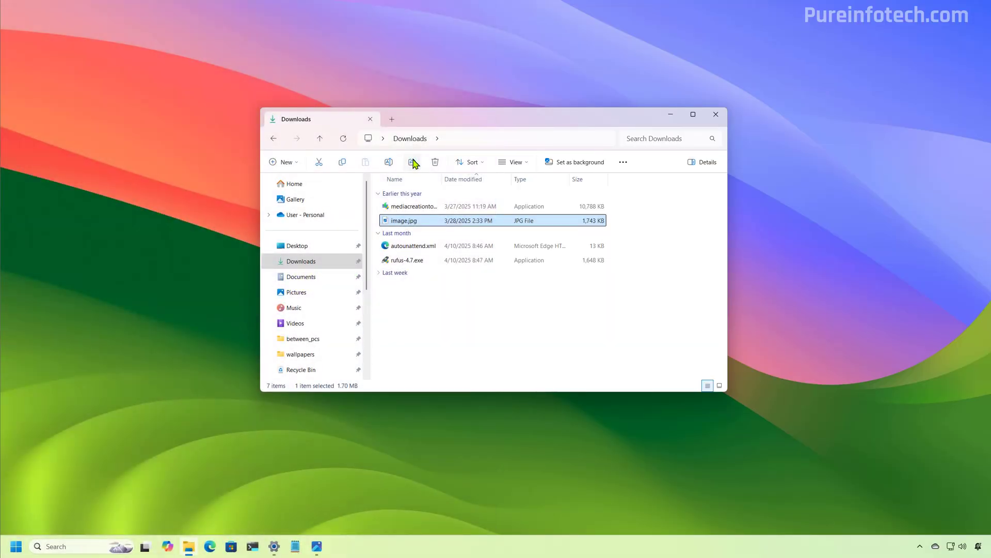
- Edit image.jpg from the Share dialog: crop from the bottom-right corner and set brightness to -40
left_click(412, 162)
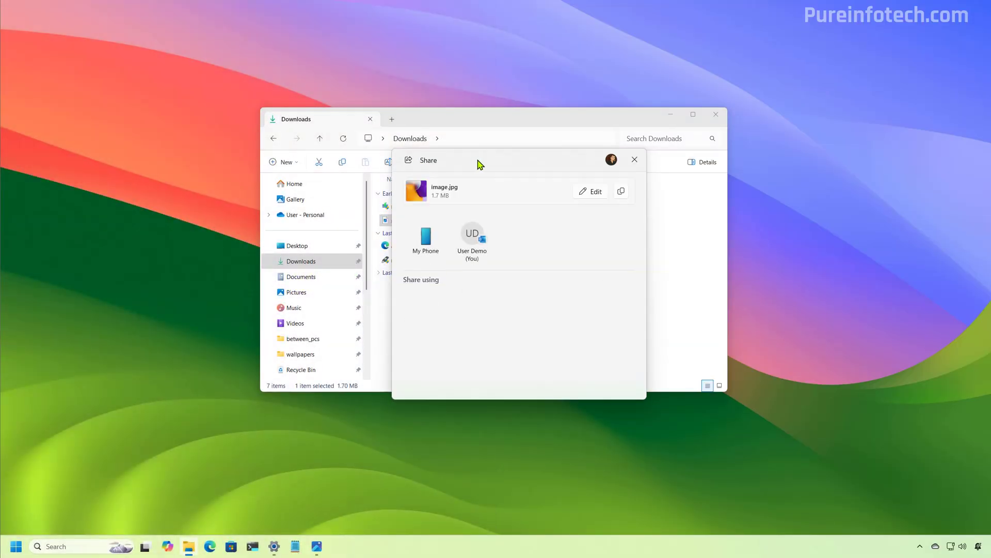
left_click(595, 192)
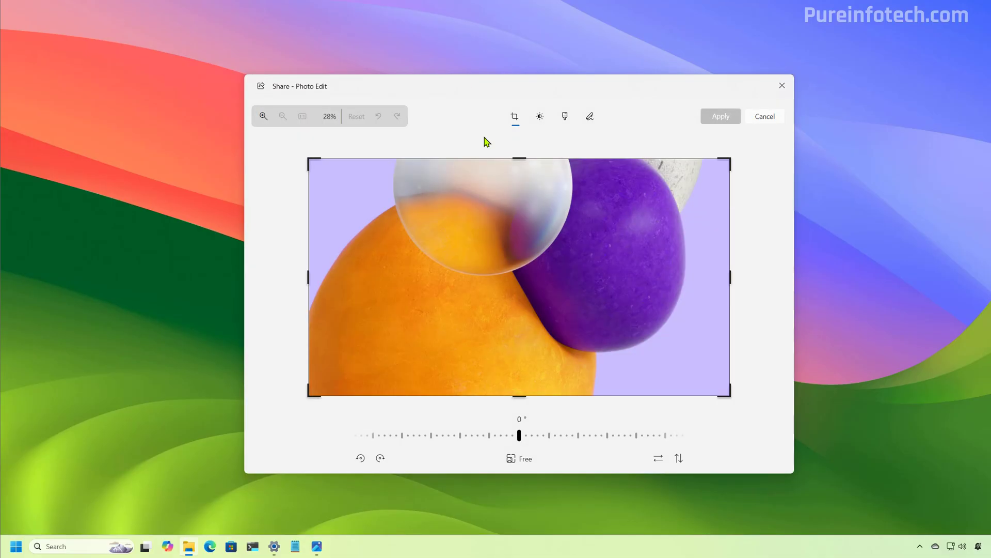
scroll(630, 259, "up", 2)
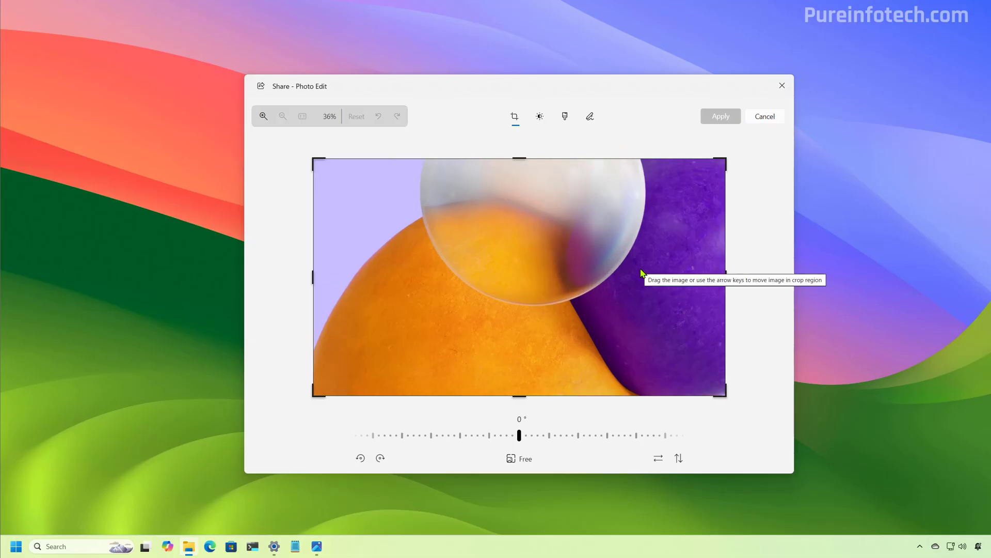
left_click_drag(727, 399, 618, 327)
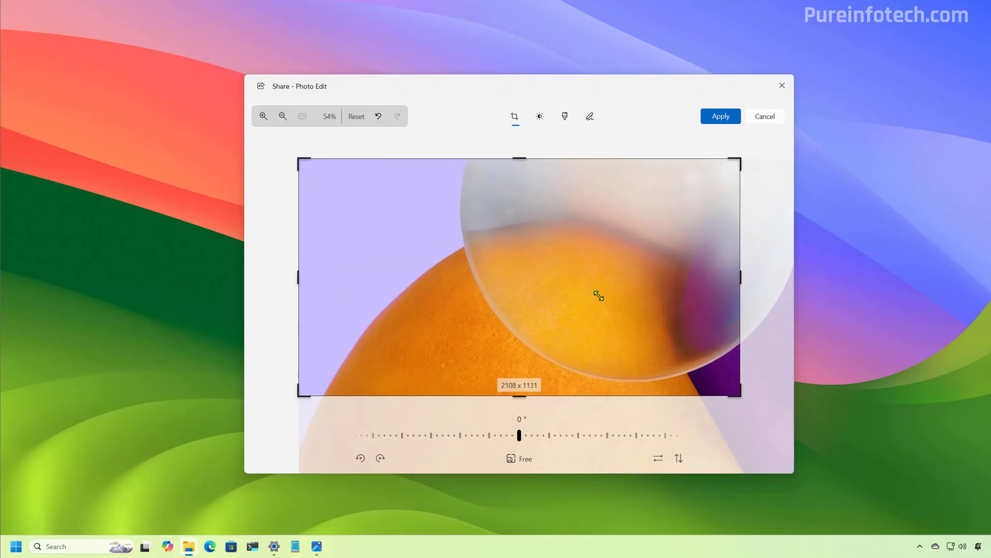
left_click(541, 118)
left_click_drag(696, 200, 664, 201)
- Auto-enhance the photo and mark it with a blue pen stroke and a yellow highlighter loop
left_click(572, 122)
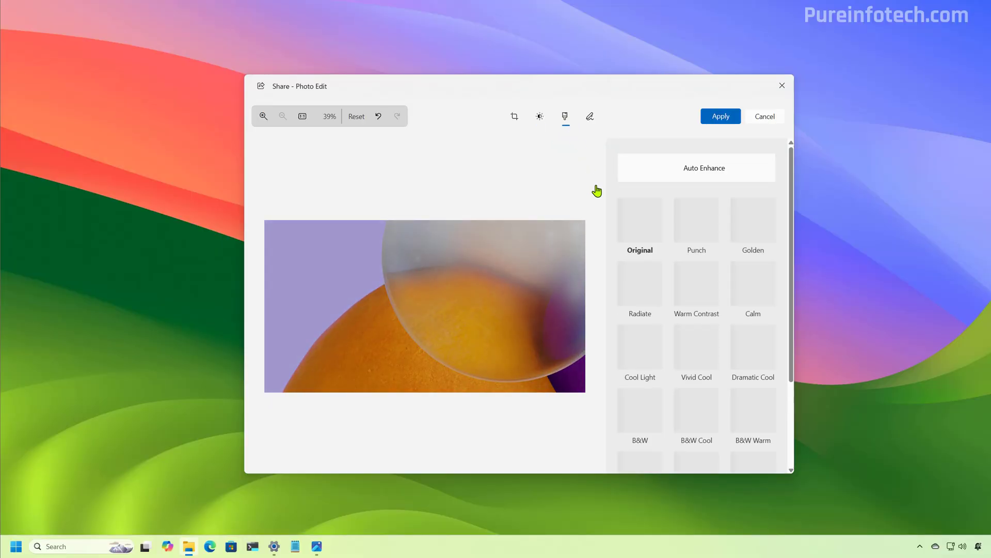
left_click(682, 170)
left_click(590, 116)
mouse_move(467, 200)
left_mouse_down()
mouse_move(463, 259)
mouse_move(402, 312)
left_mouse_up()
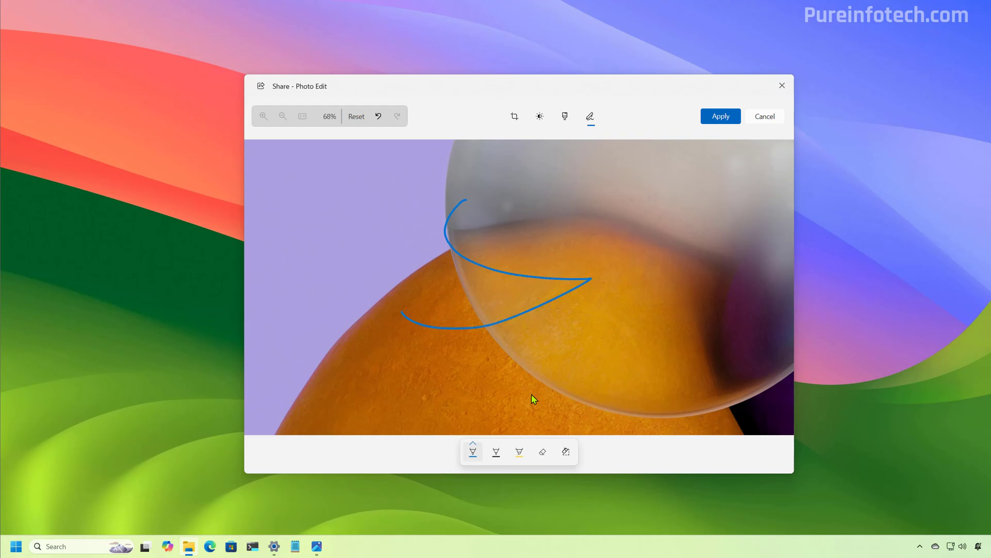
left_click(519, 451)
mouse_move(479, 253)
left_mouse_down()
mouse_move(453, 321)
mouse_move(602, 355)
mouse_move(480, 257)
left_mouse_up()
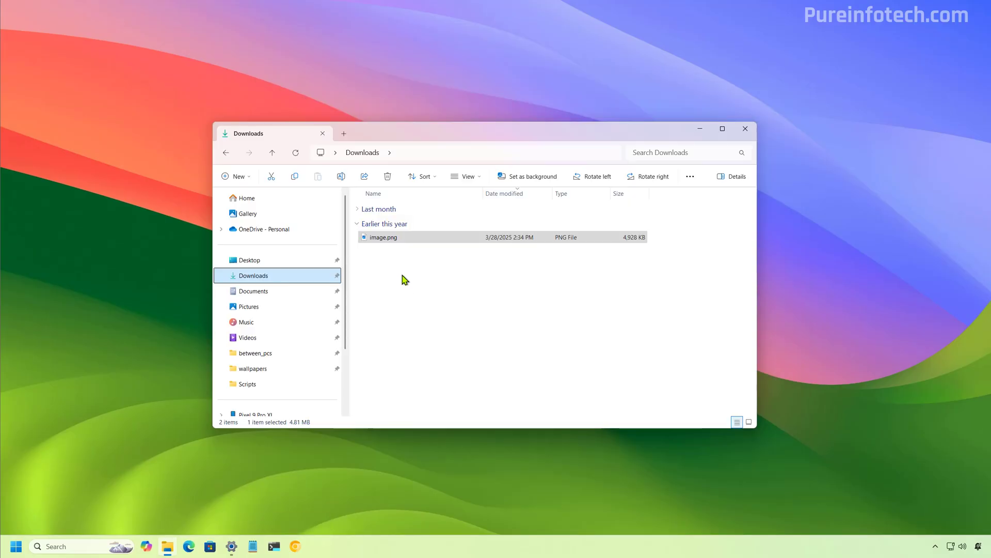
left_click(395, 241)
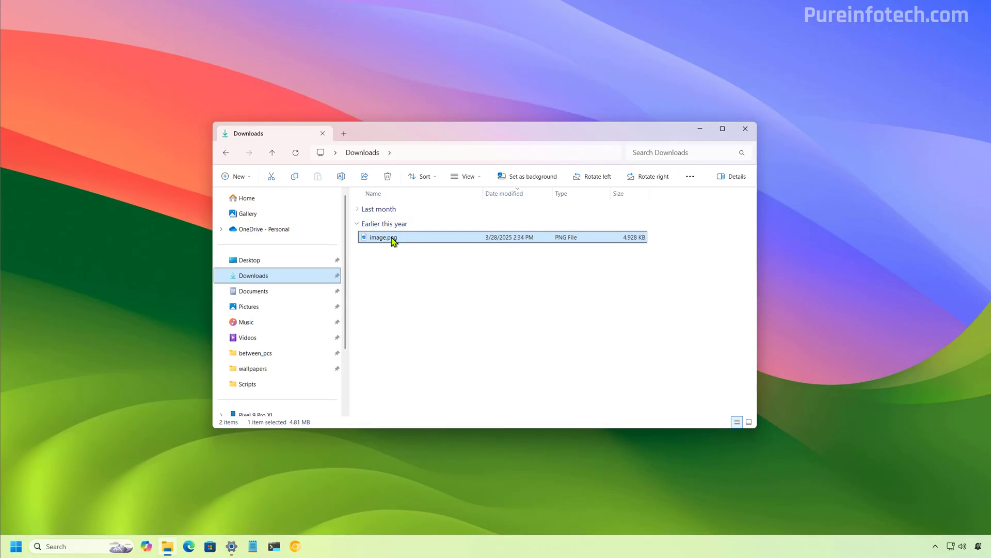
- Drag image.png from Downloads onto the 'Drag here to share' bar at the top
mouse_move(394, 241)
left_mouse_down()
mouse_move(466, 72)
mouse_move(464, 25)
mouse_move(469, 37)
mouse_move(427, 47)
mouse_move(640, 31)
mouse_move(626, 41)
left_mouse_up()
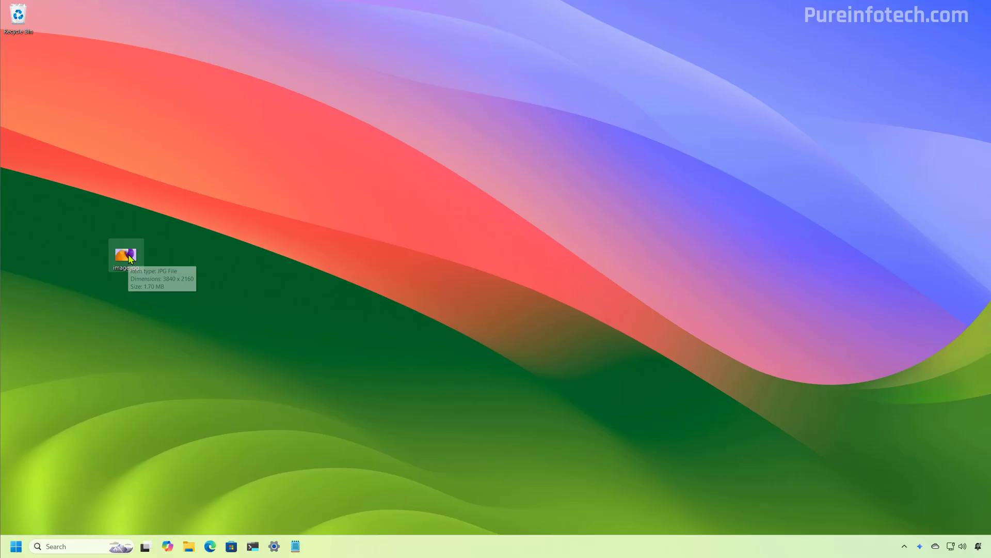
right_click(129, 256)
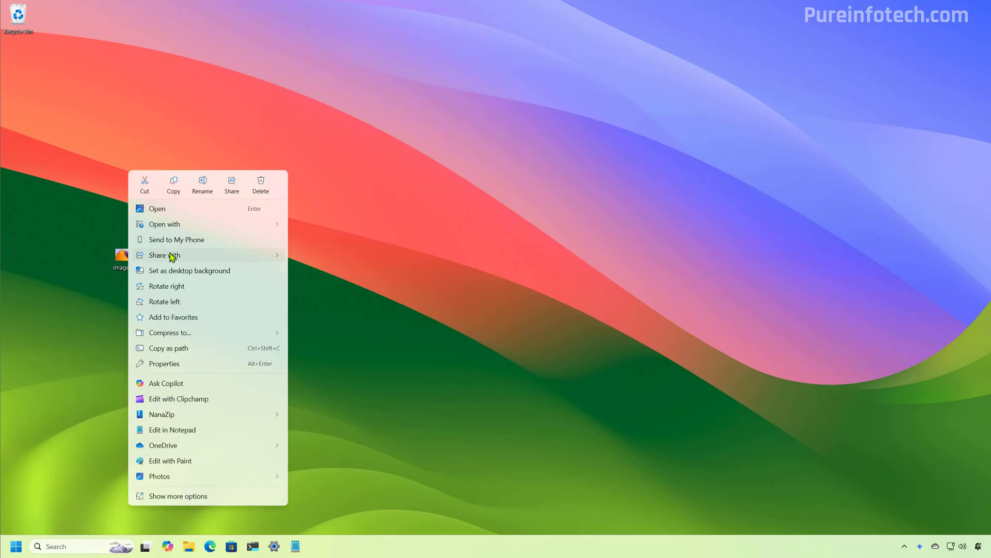
mouse_move(172, 256)
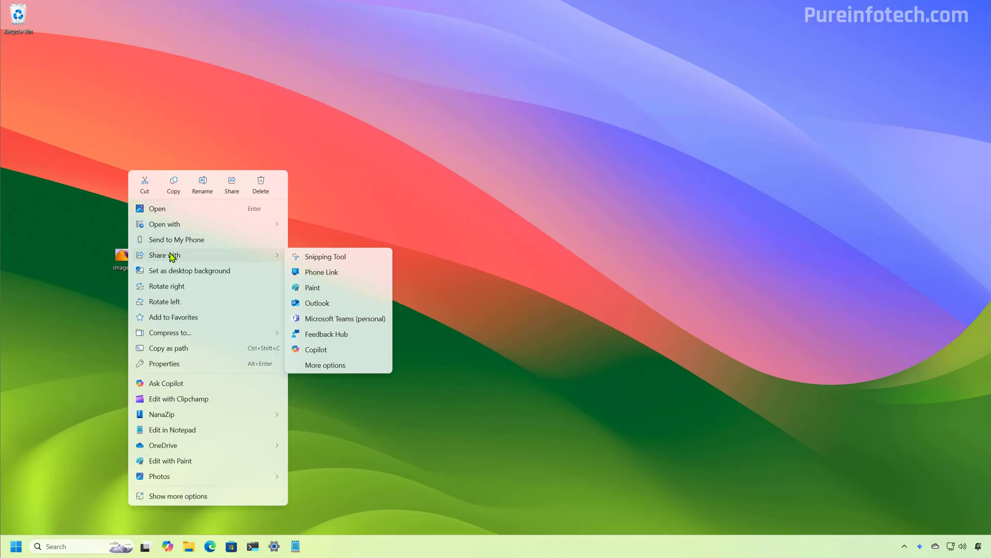
left_click(342, 366)
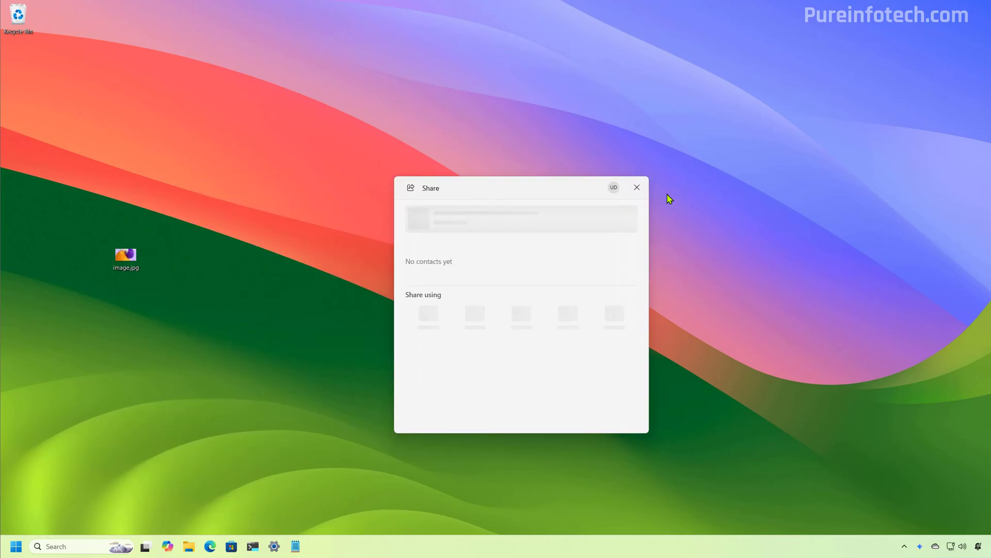
left_click(638, 188)
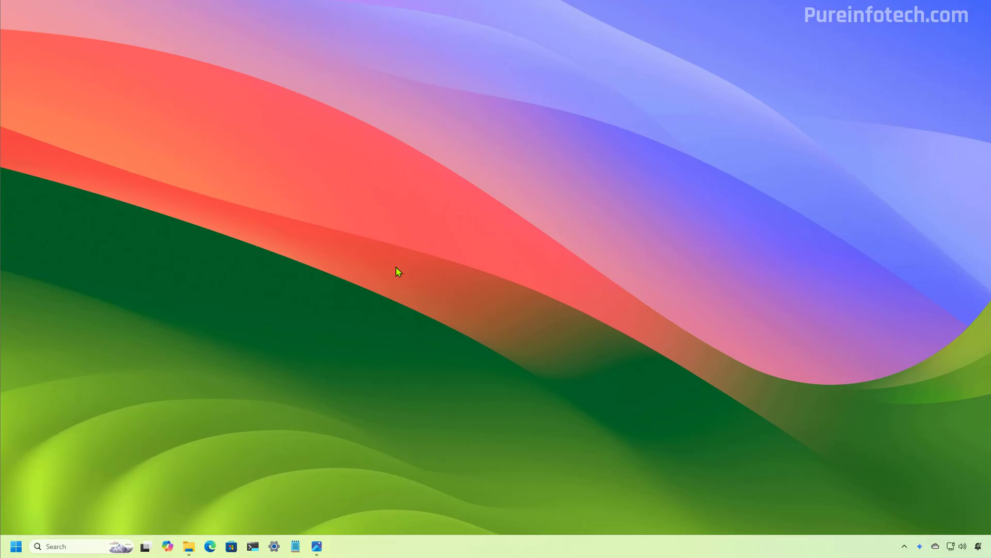
left_click(317, 546)
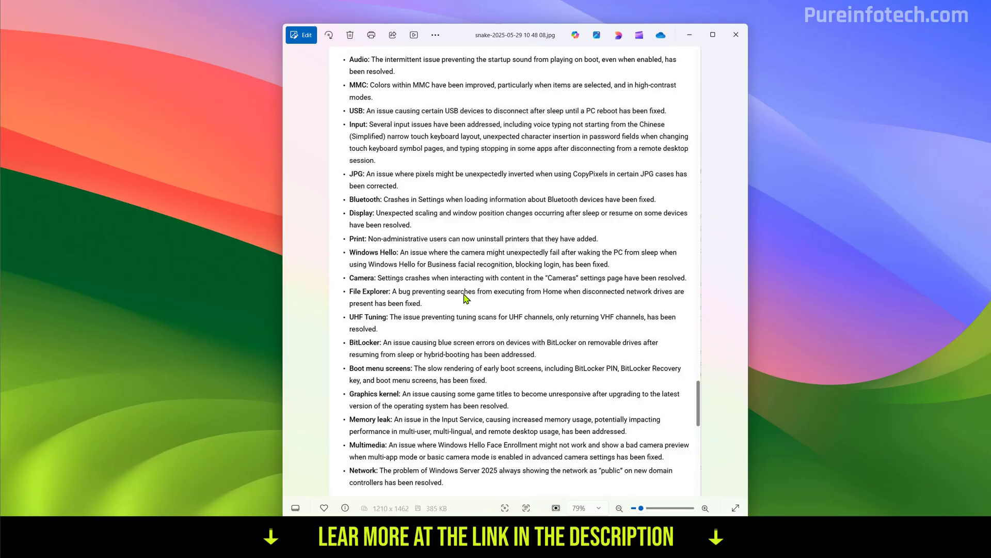
left_click(690, 34)
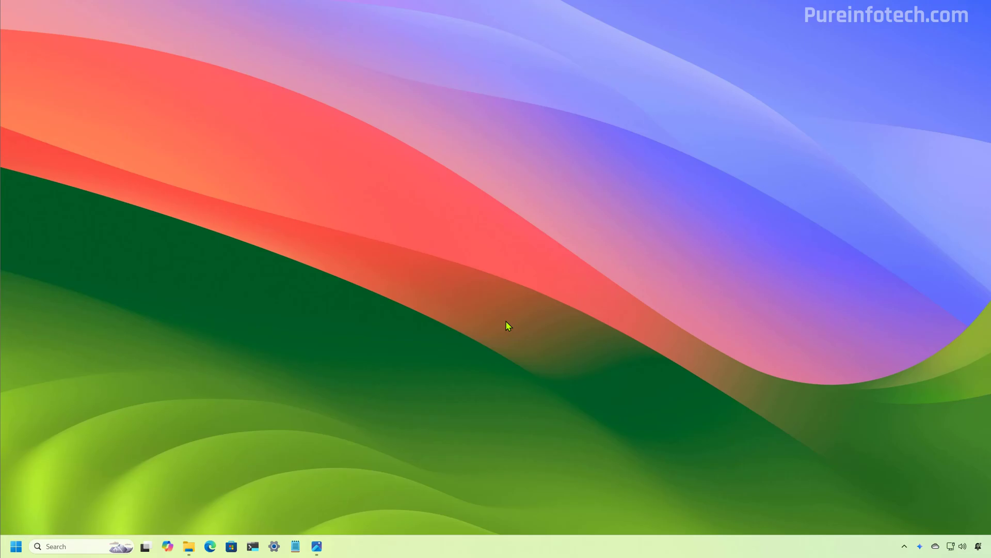
- Launch Settings via Start search and run Check for updates on the Windows Update page
key("super")
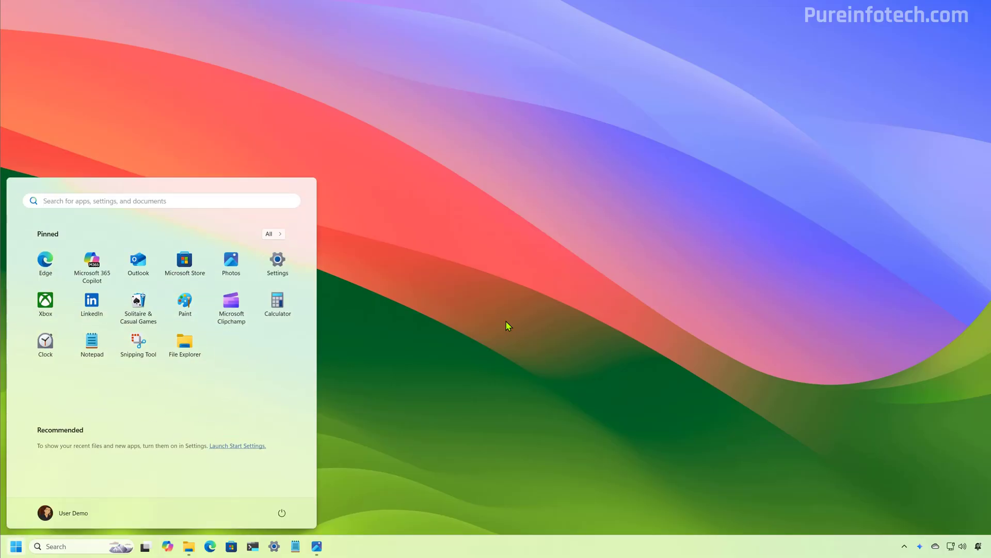
type("settings")
key("Return")
left_click(227, 356)
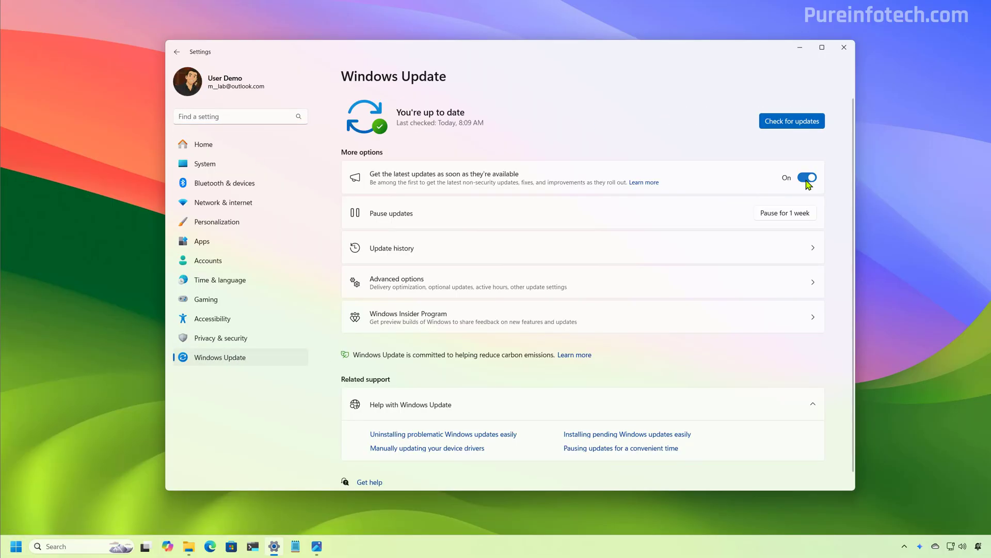
left_click(792, 122)
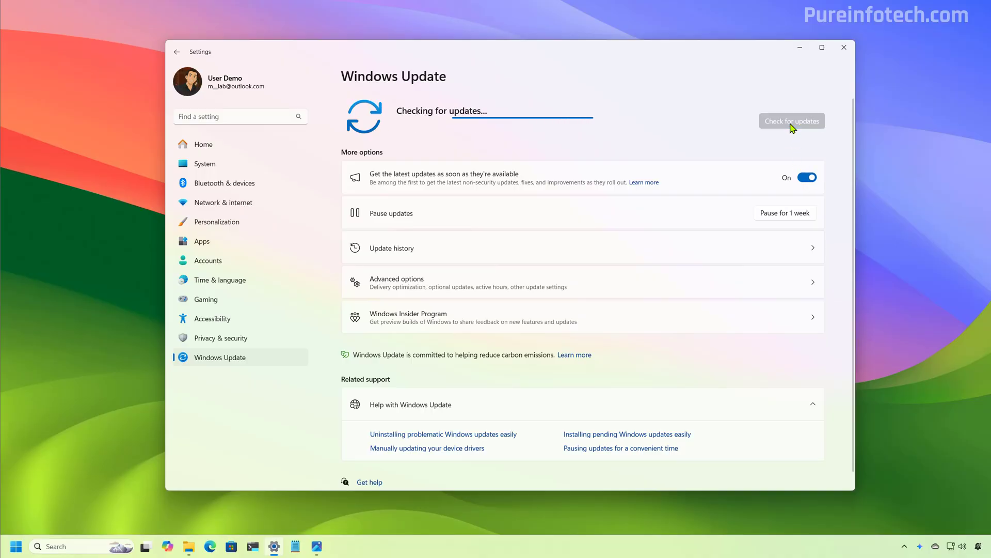